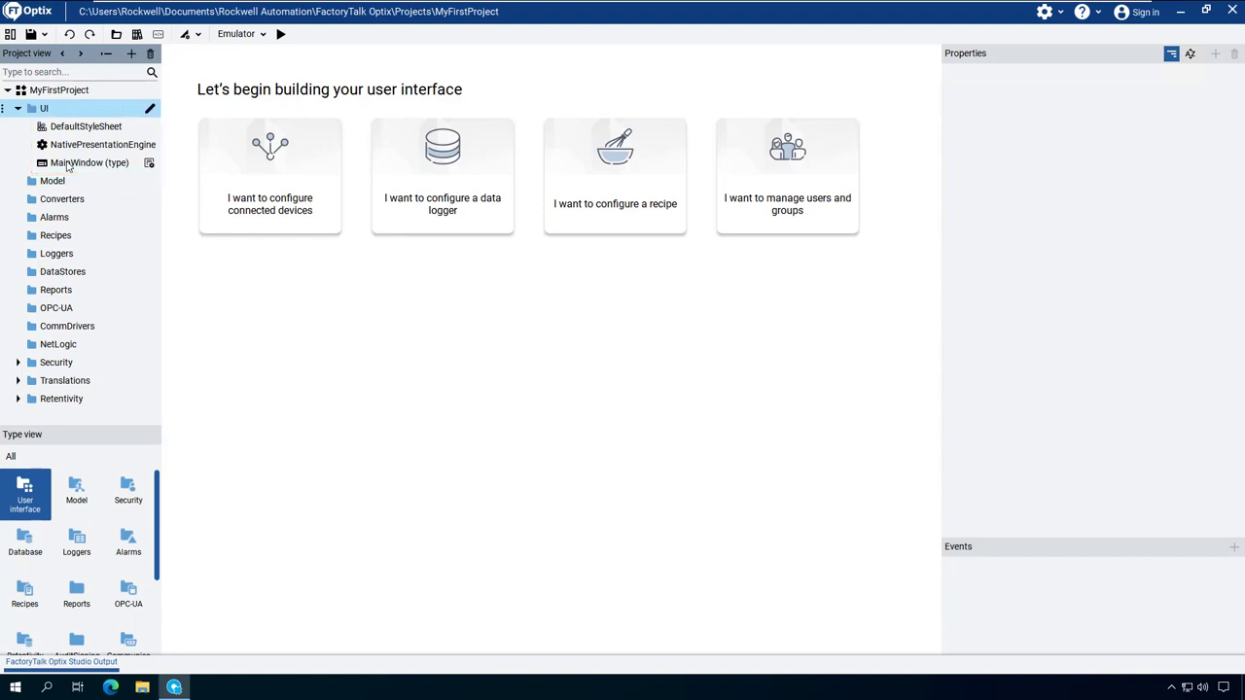
Step: Check the Full screen options of MainWindow, leaving it at False, and open MainWindow in the UI editor
click(68, 164)
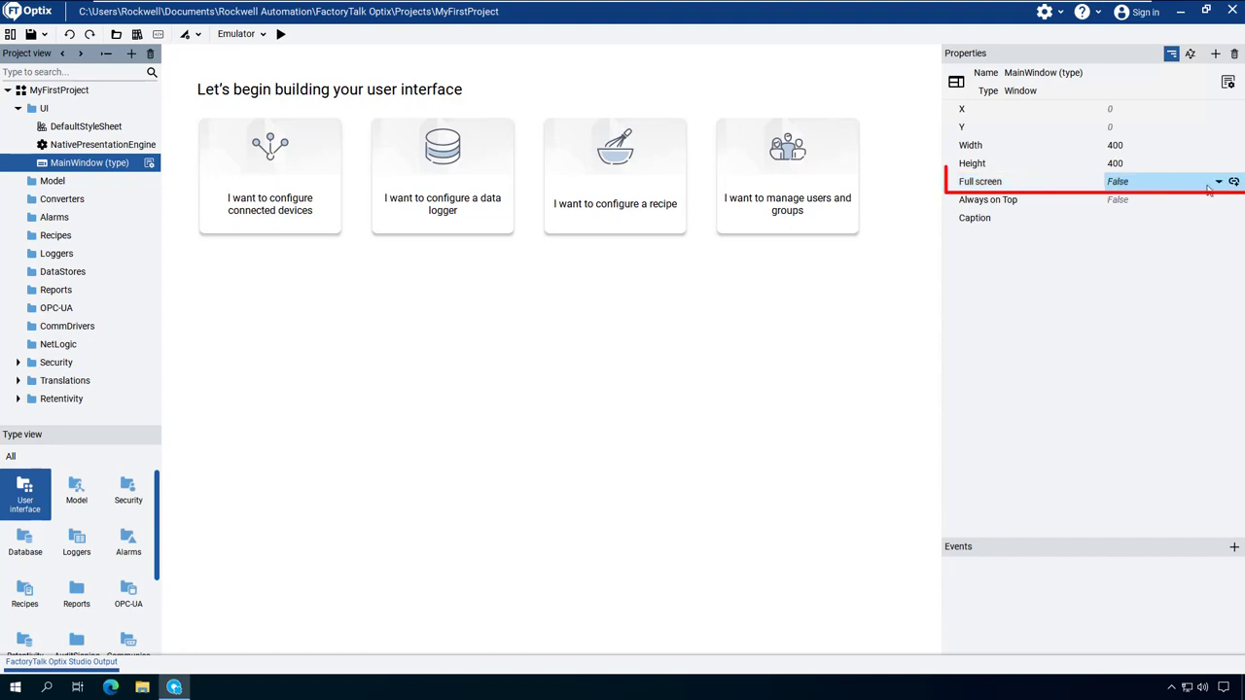
click(1220, 183)
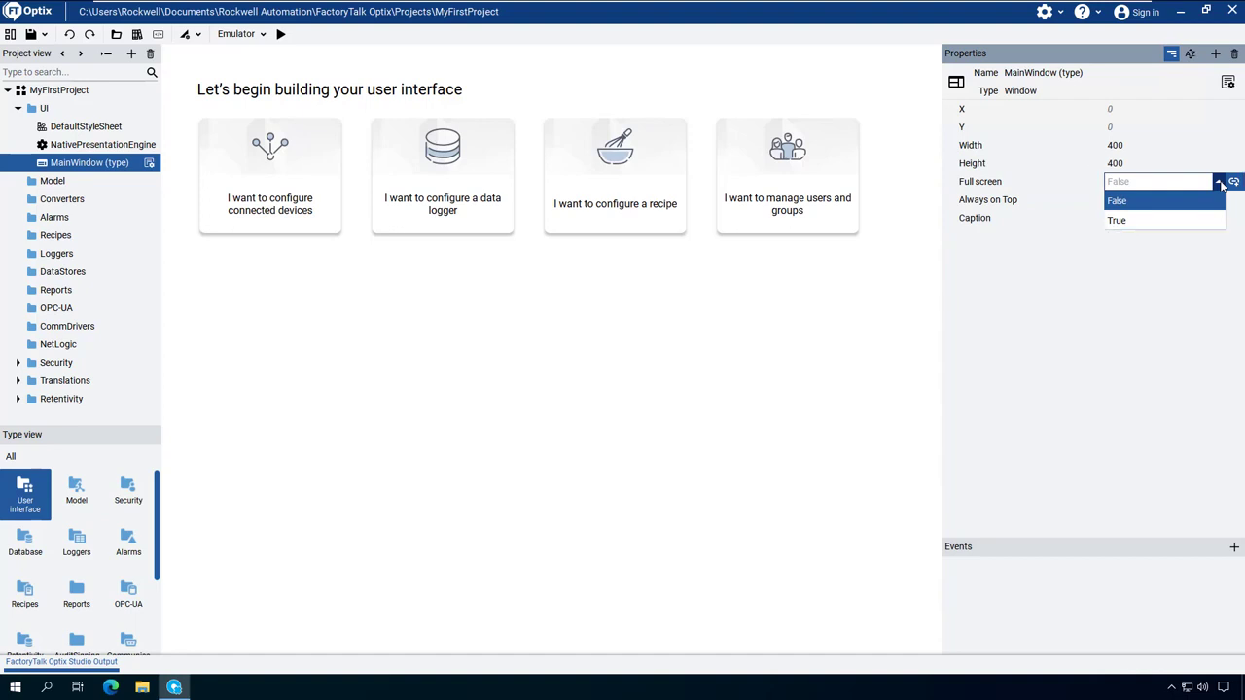
click(1219, 183)
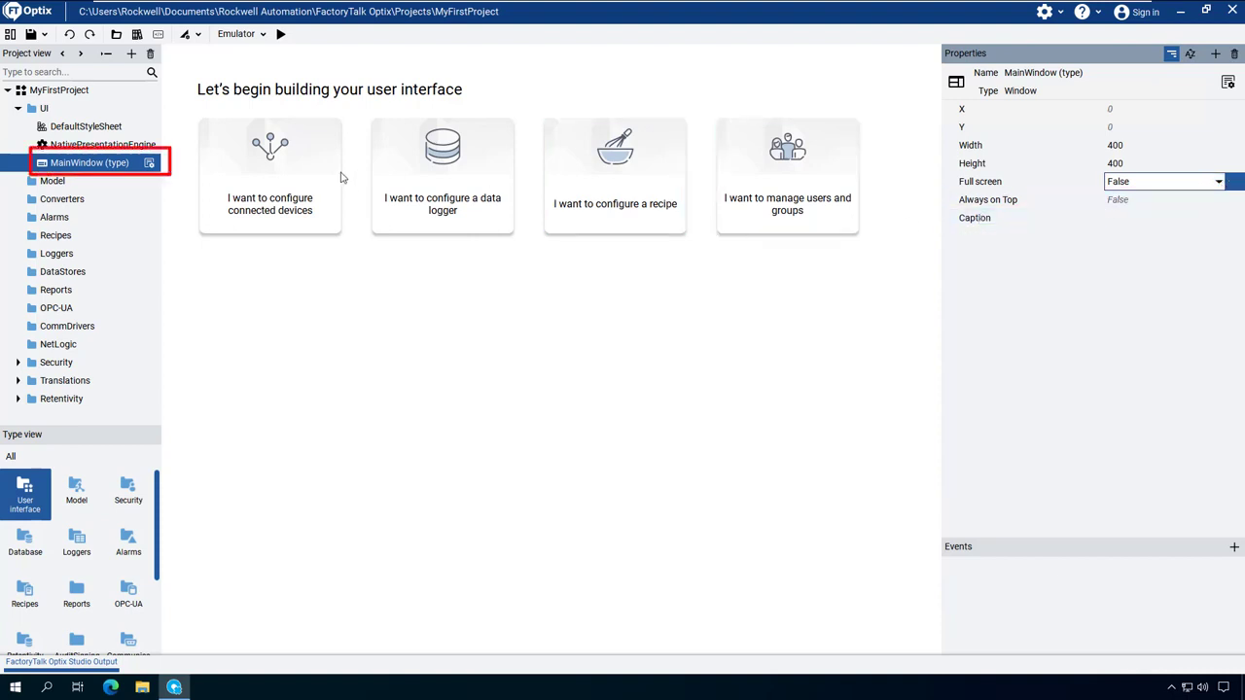
double_click(78, 163)
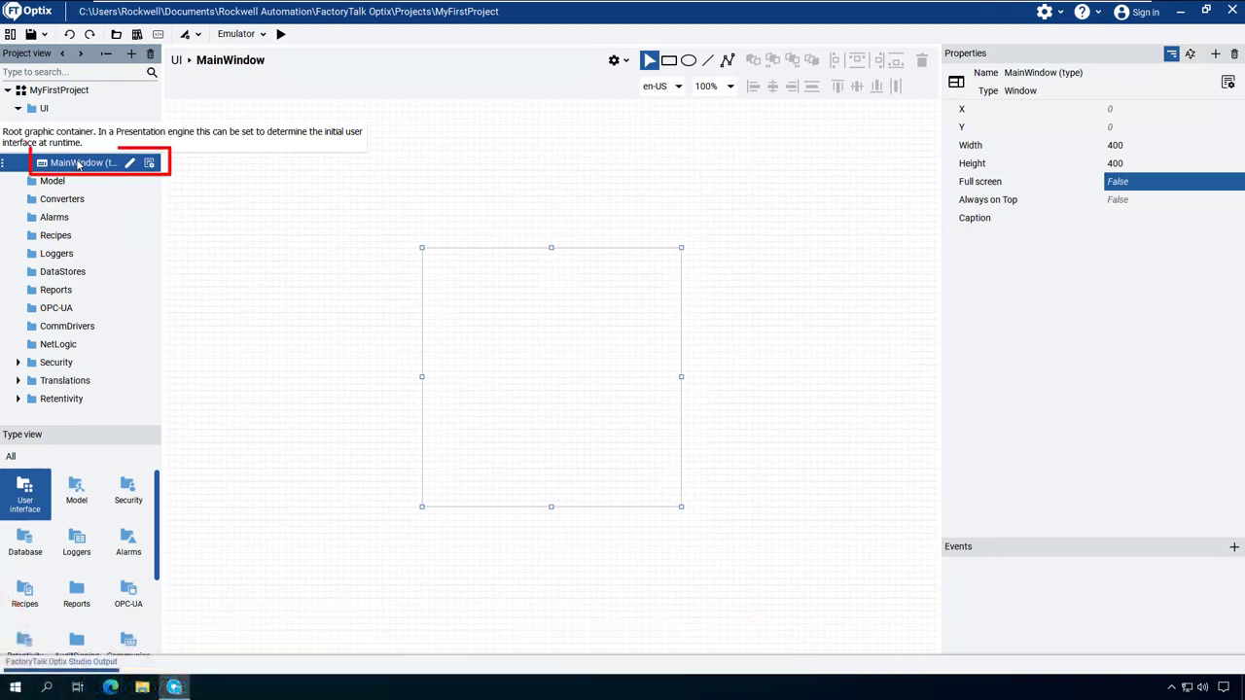
right_click(78, 164)
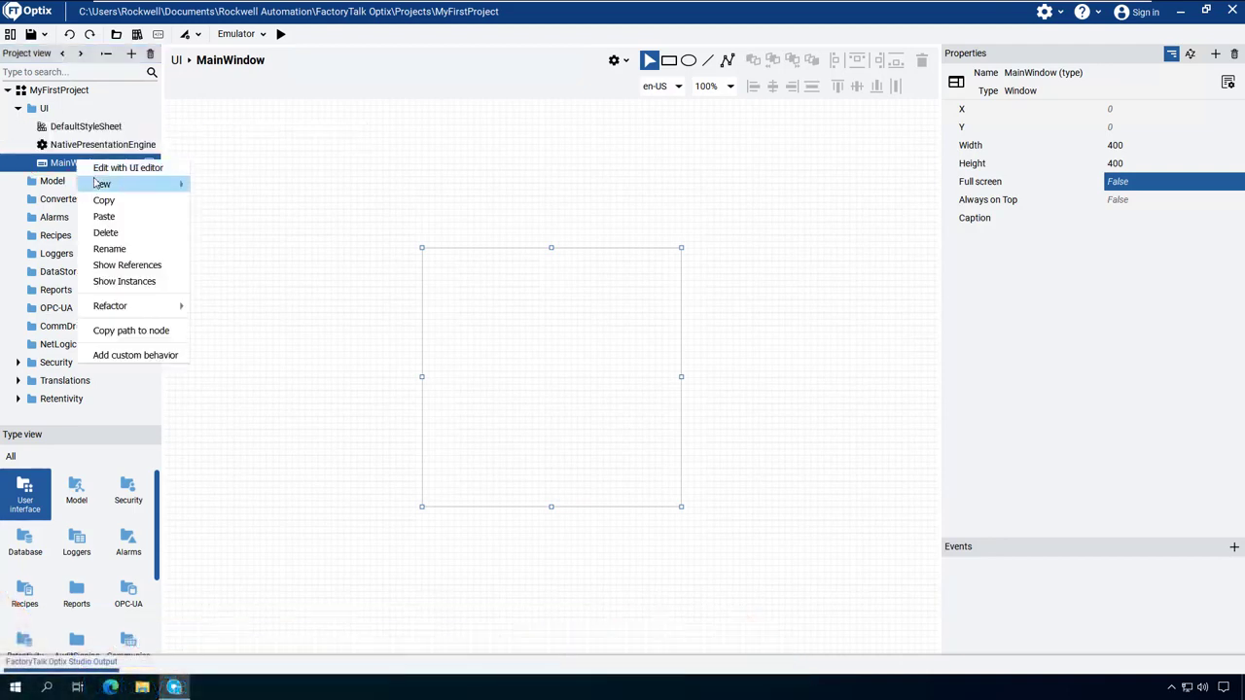
mouse_move(102, 184)
mouse_move(220, 188)
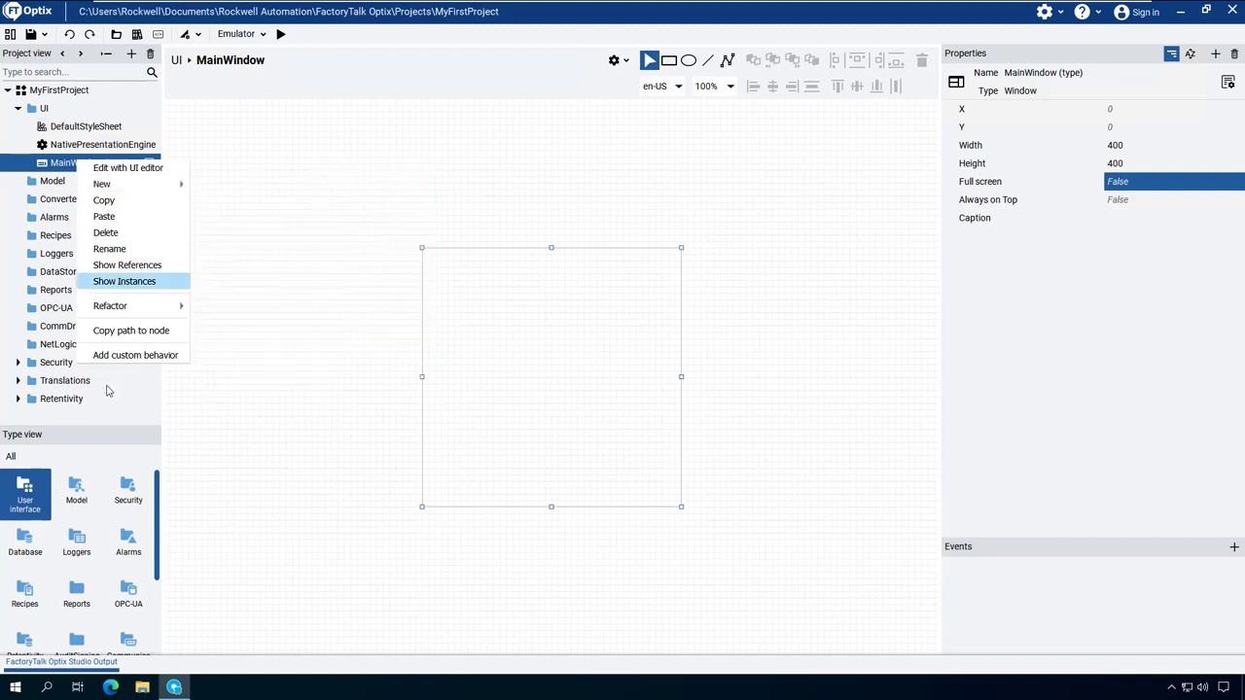
click(87, 440)
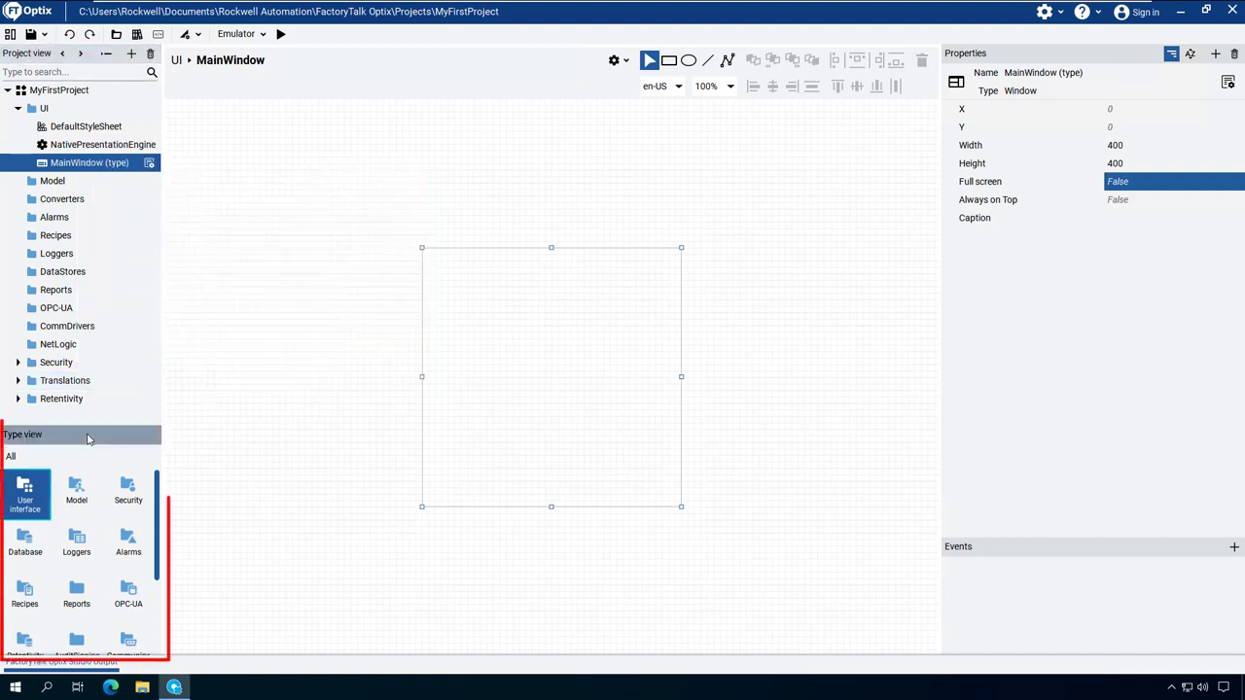
Step: Add an LED, a label and a button from the base controls to MainWindow, at top margins of about 89, 201 and 271
double_click(26, 486)
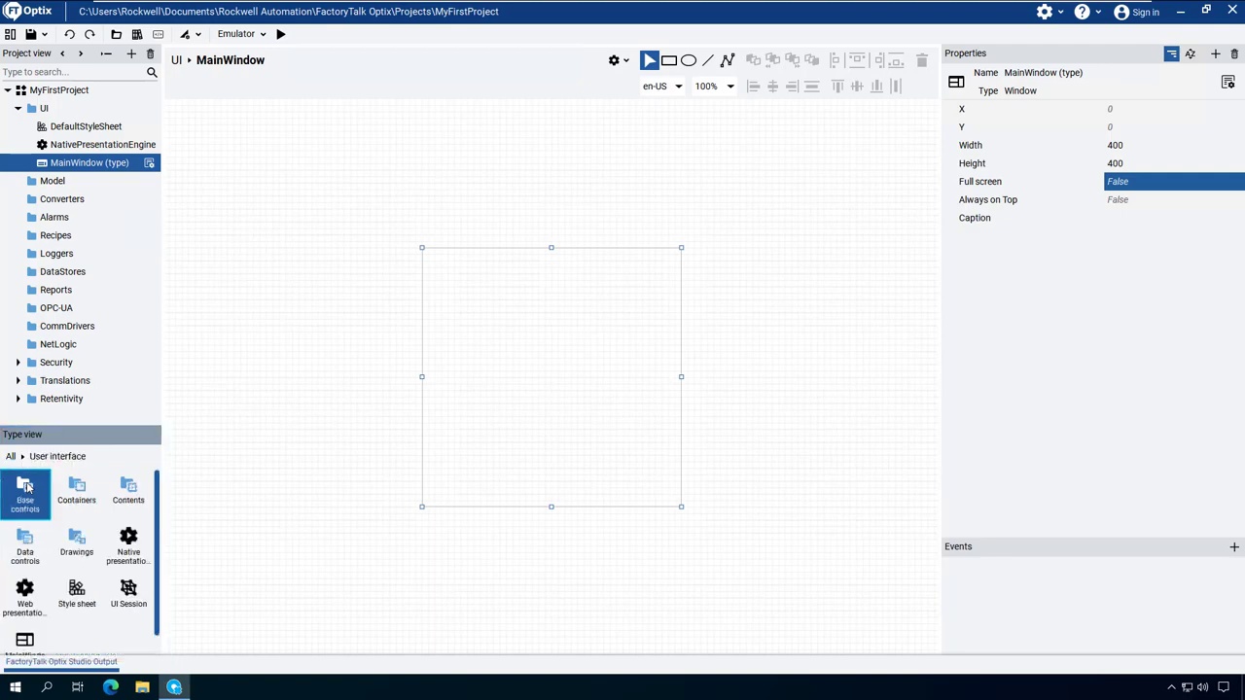
double_click(27, 487)
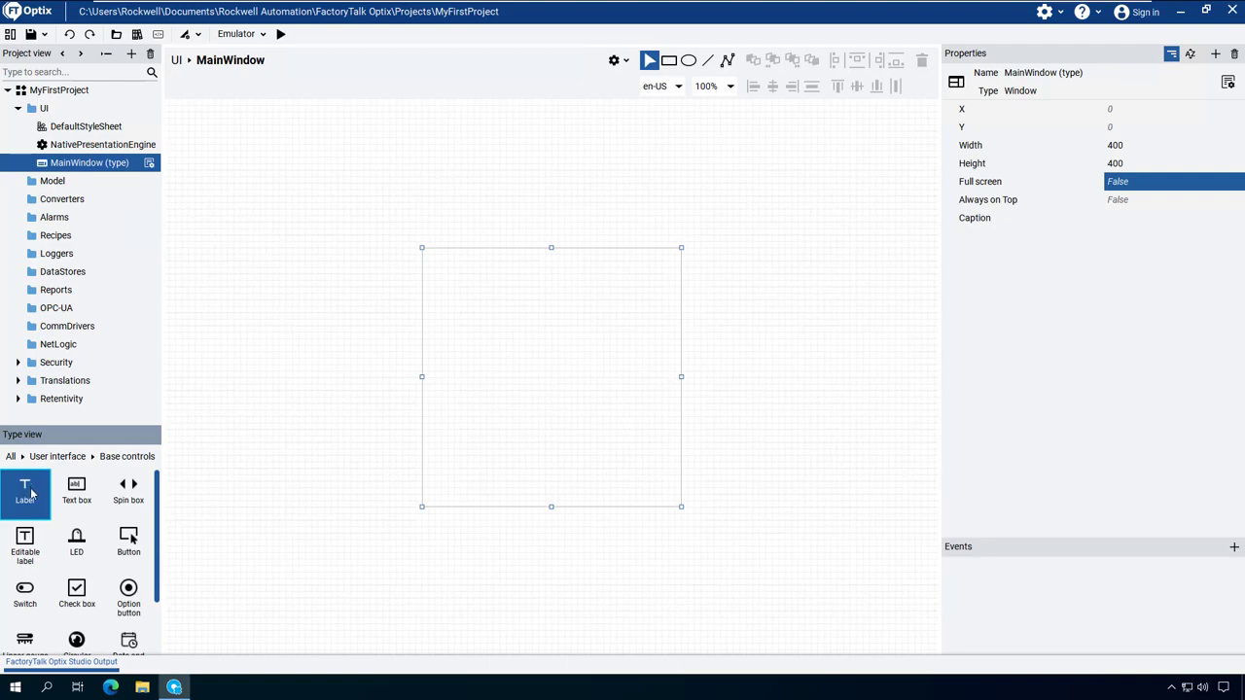
click(79, 548)
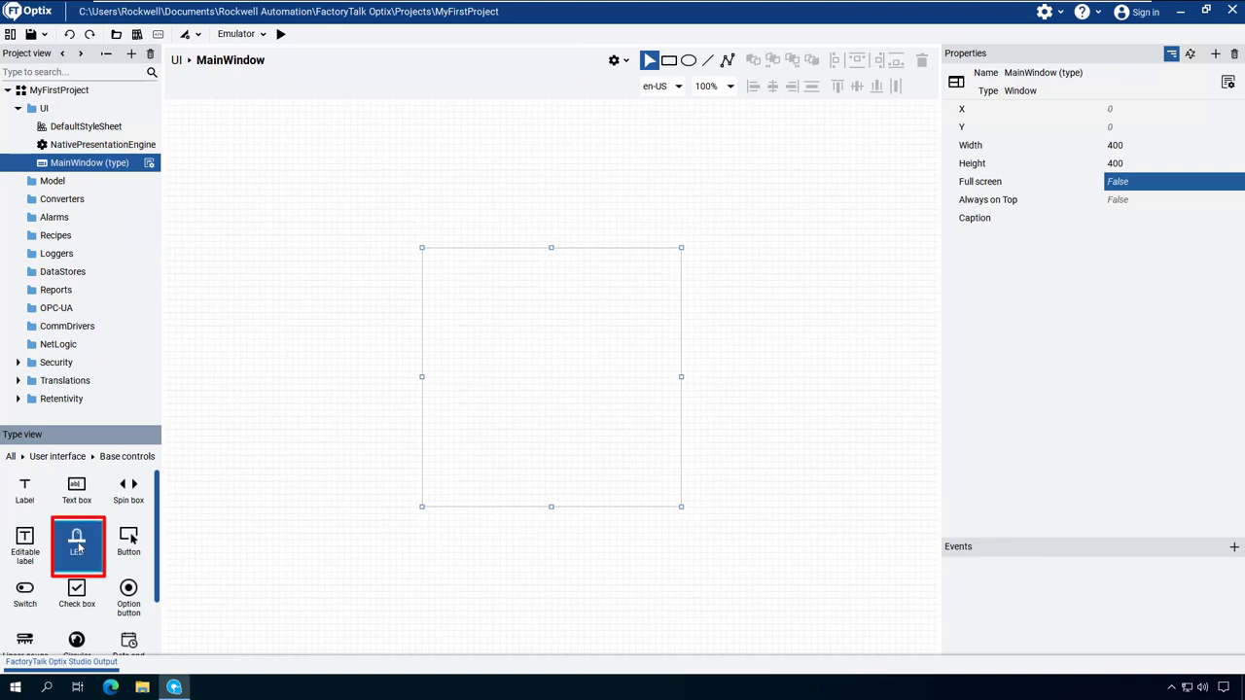
drag(86, 536, 545, 310)
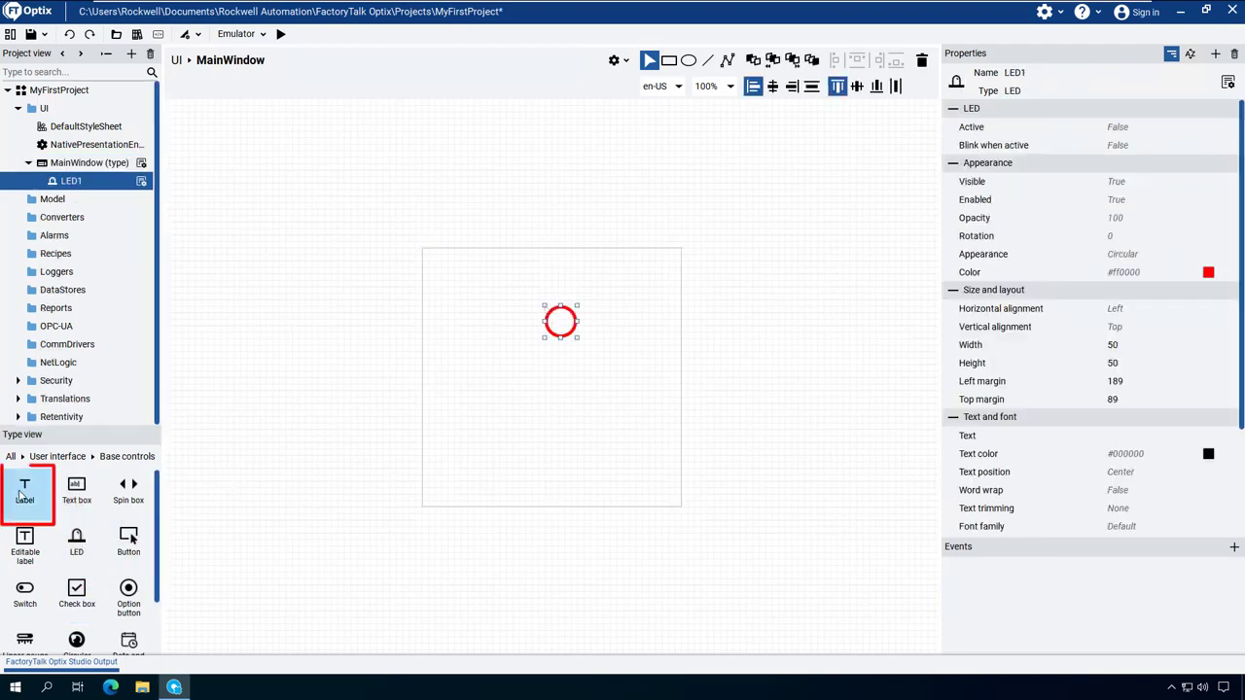
drag(21, 496, 544, 383)
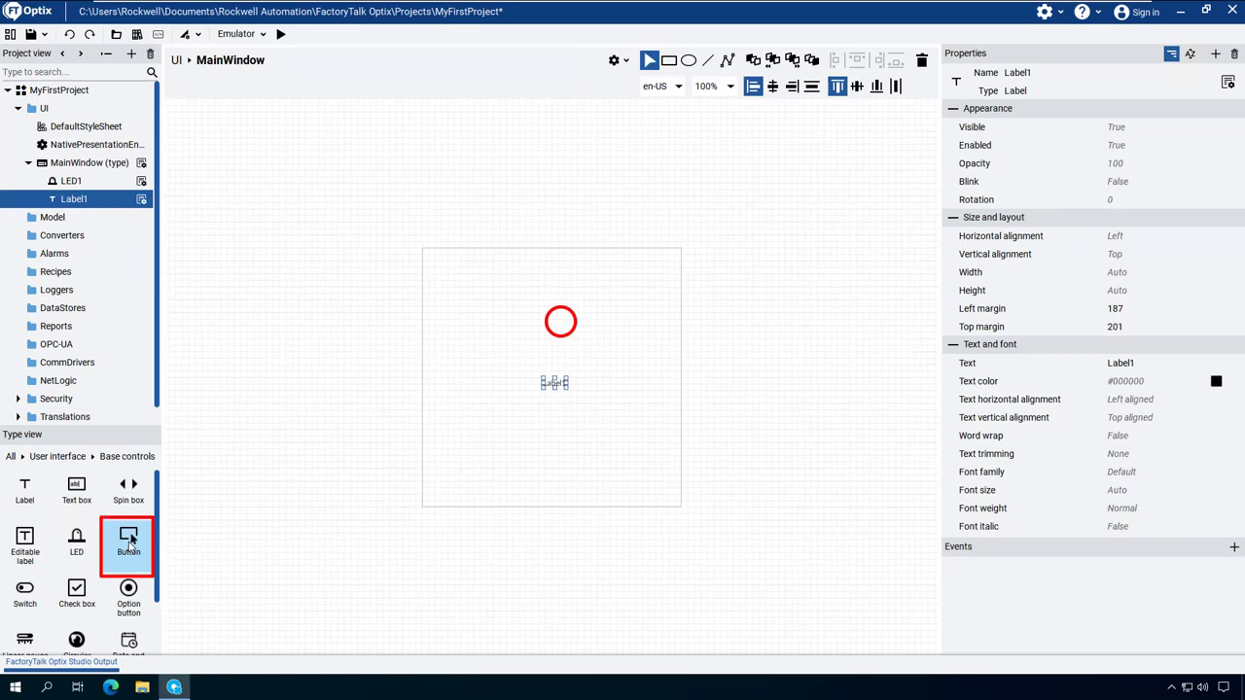
drag(130, 542, 543, 430)
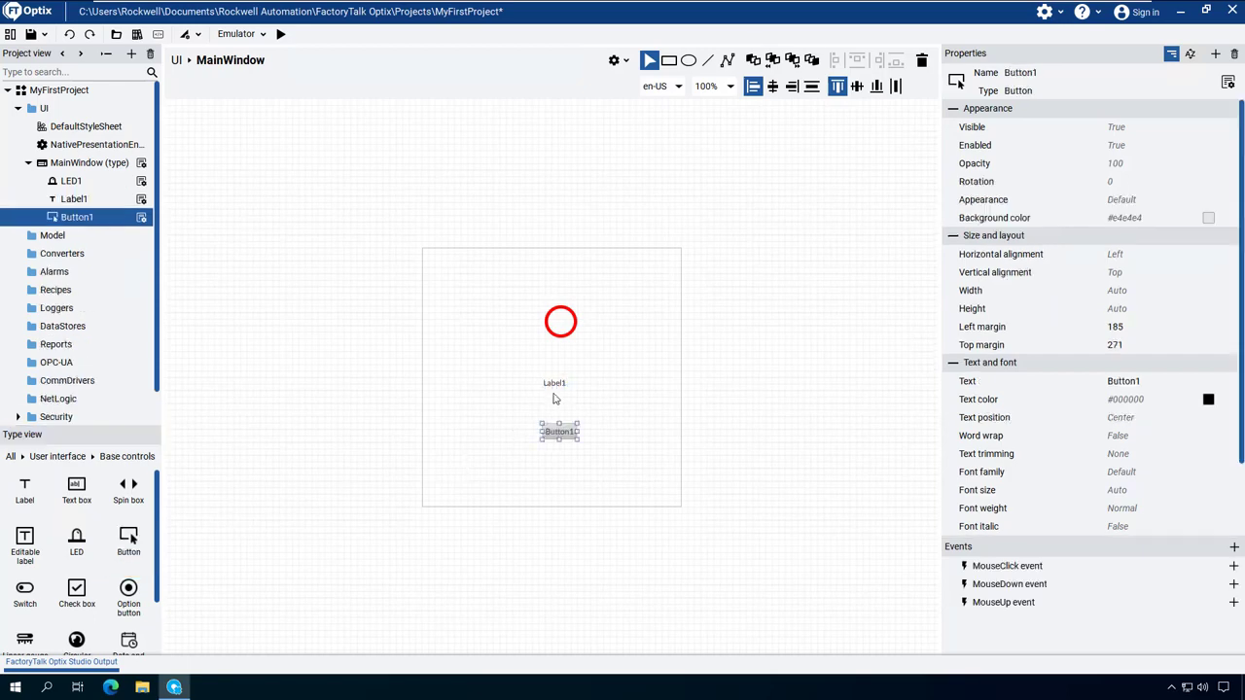
Step: Centre the LED, label and button horizontally in MainWindow
ctrl+click(554, 383)
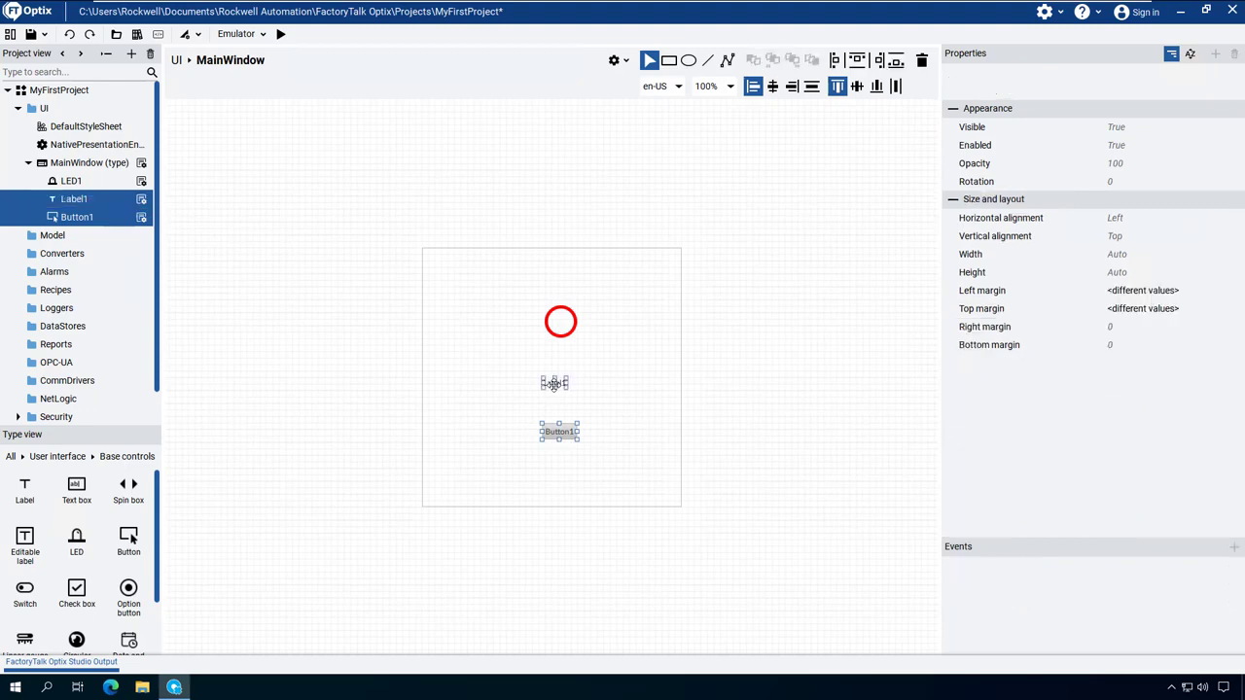
ctrl+click(559, 322)
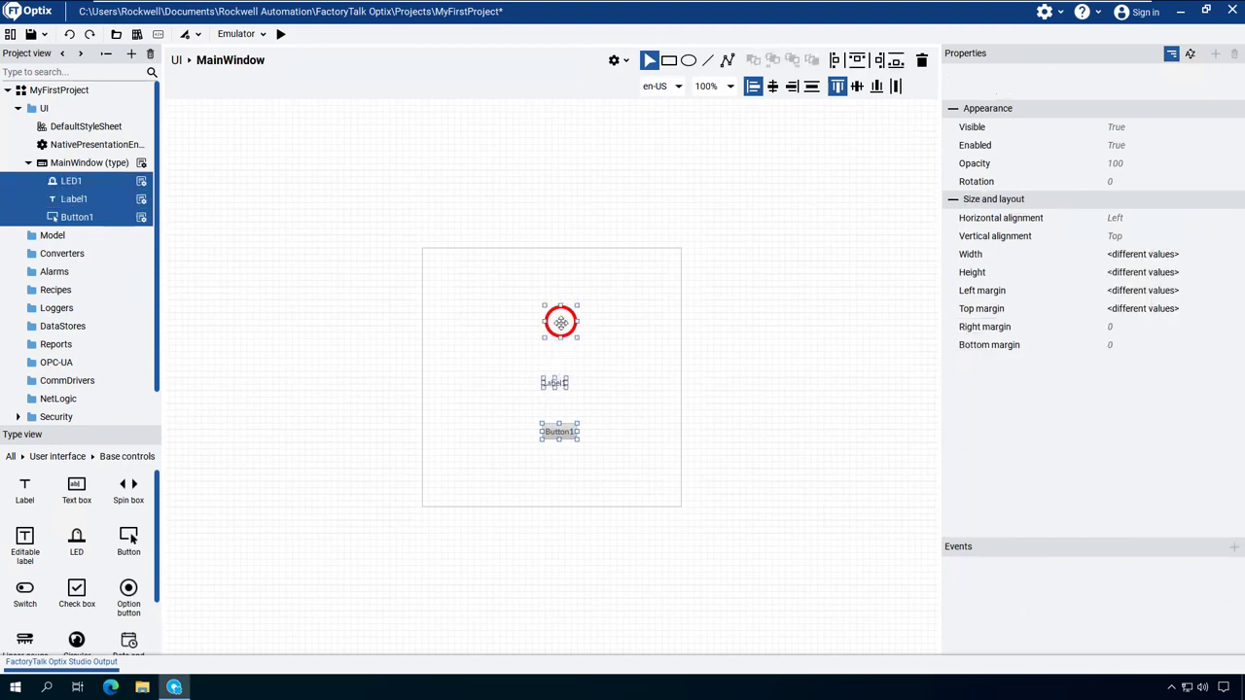
click(774, 87)
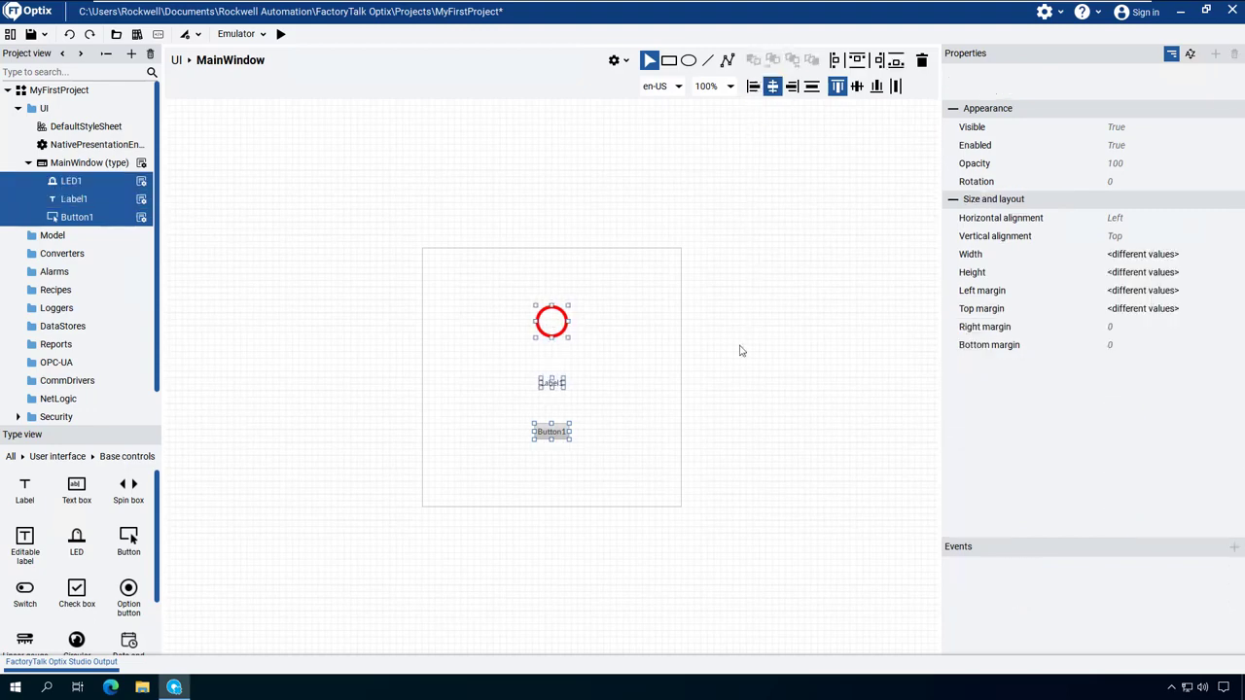
click(550, 320)
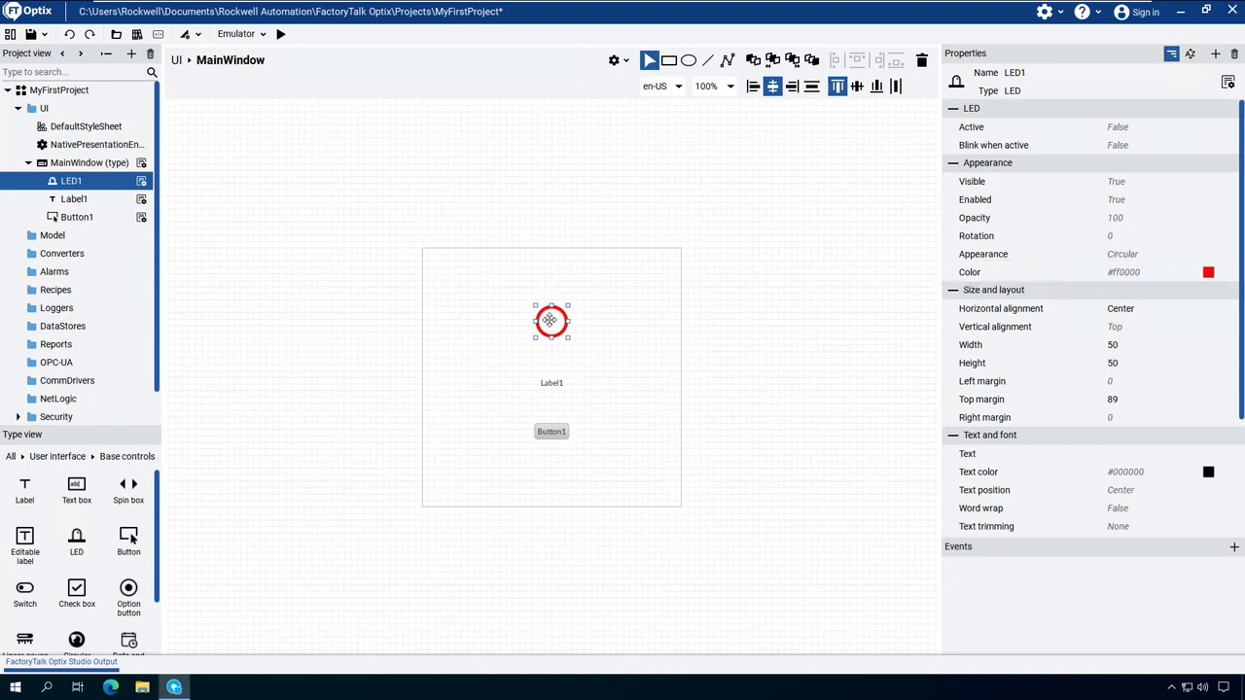
Step: Set the label's text to Status
click(551, 384)
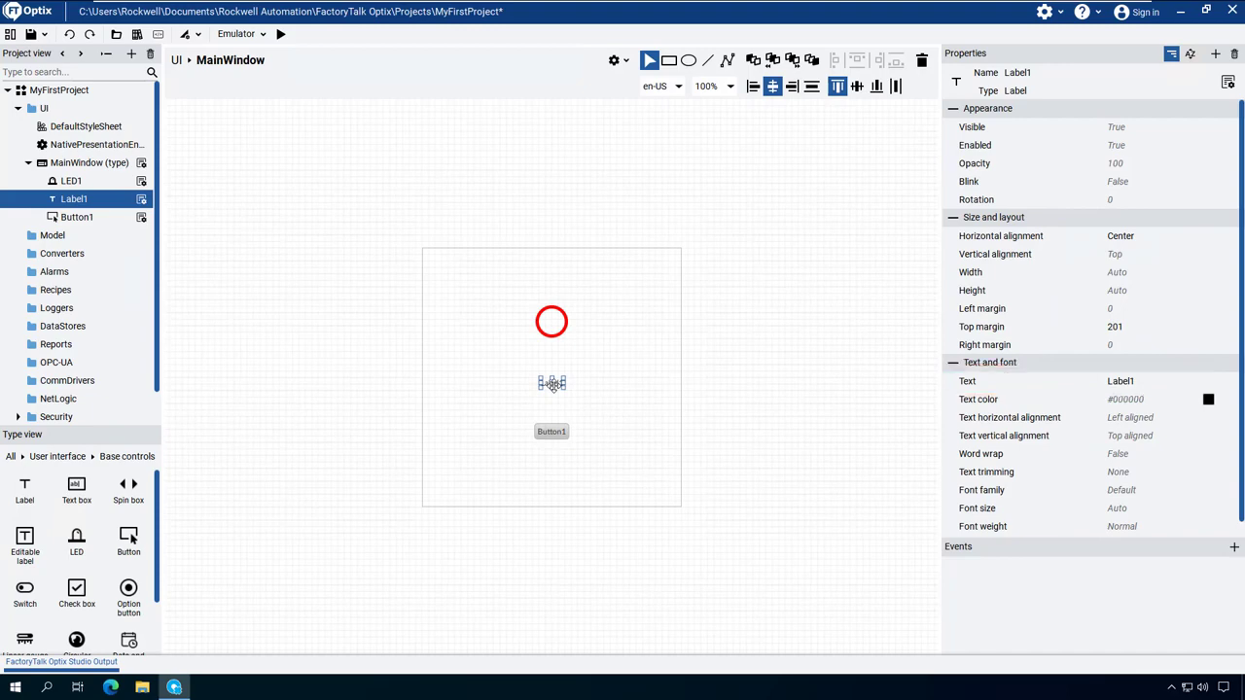
click(1140, 383)
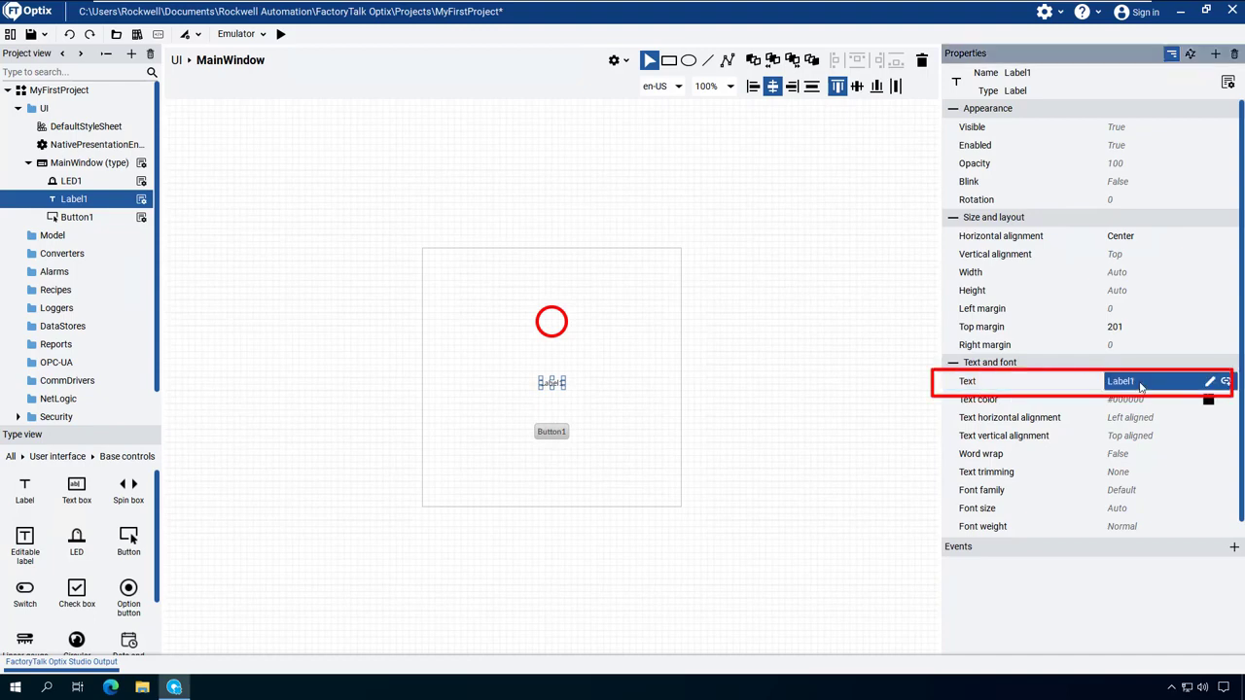
click(1140, 383)
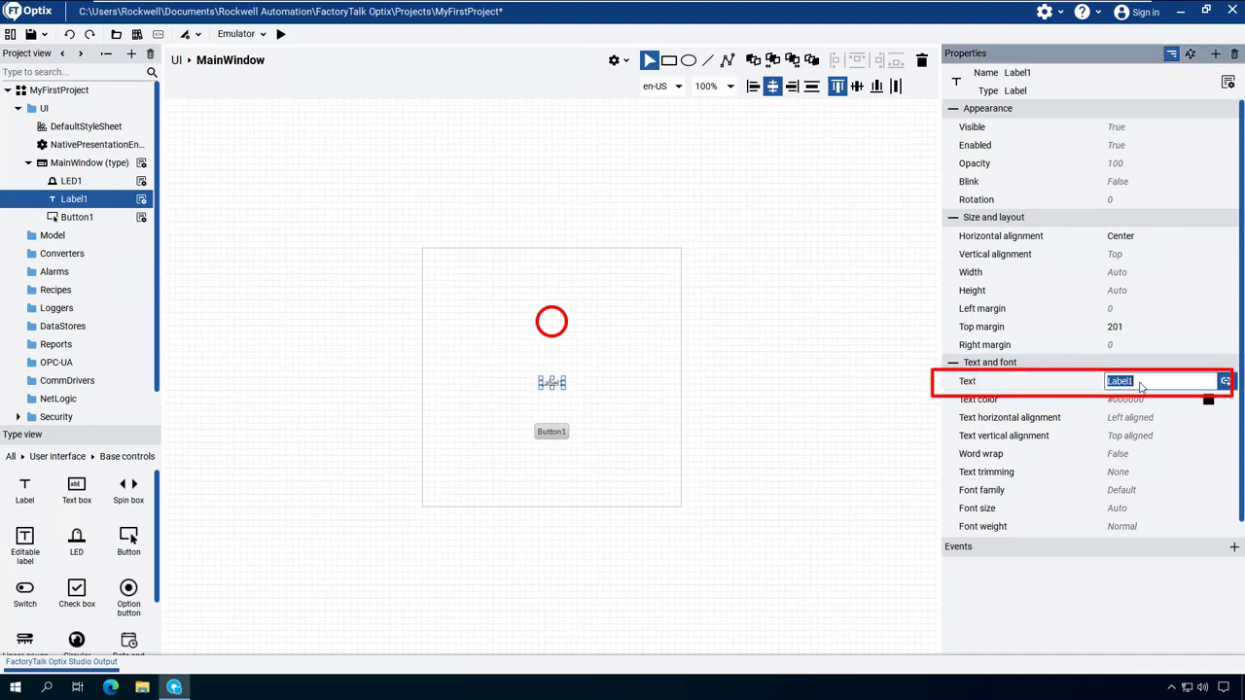
text(Status)
key(Return)
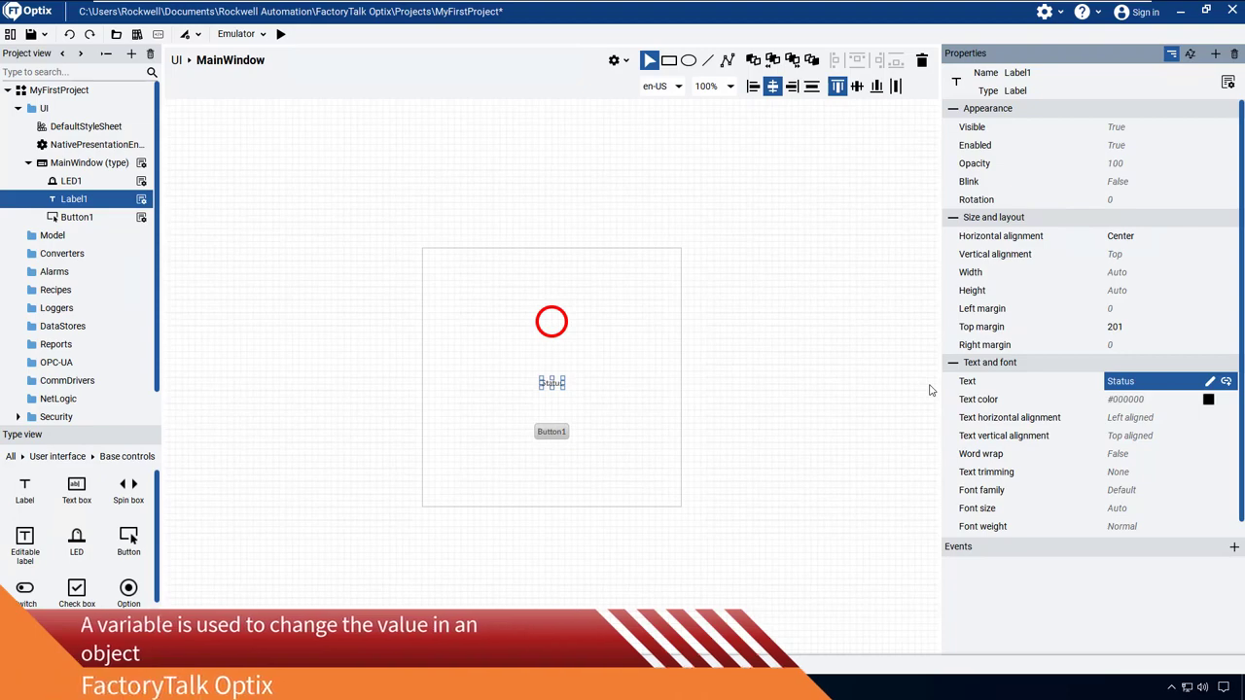
Step: Create a new variable in the Model folder and set its data type to Boolean
click(53, 237)
right_click(55, 238)
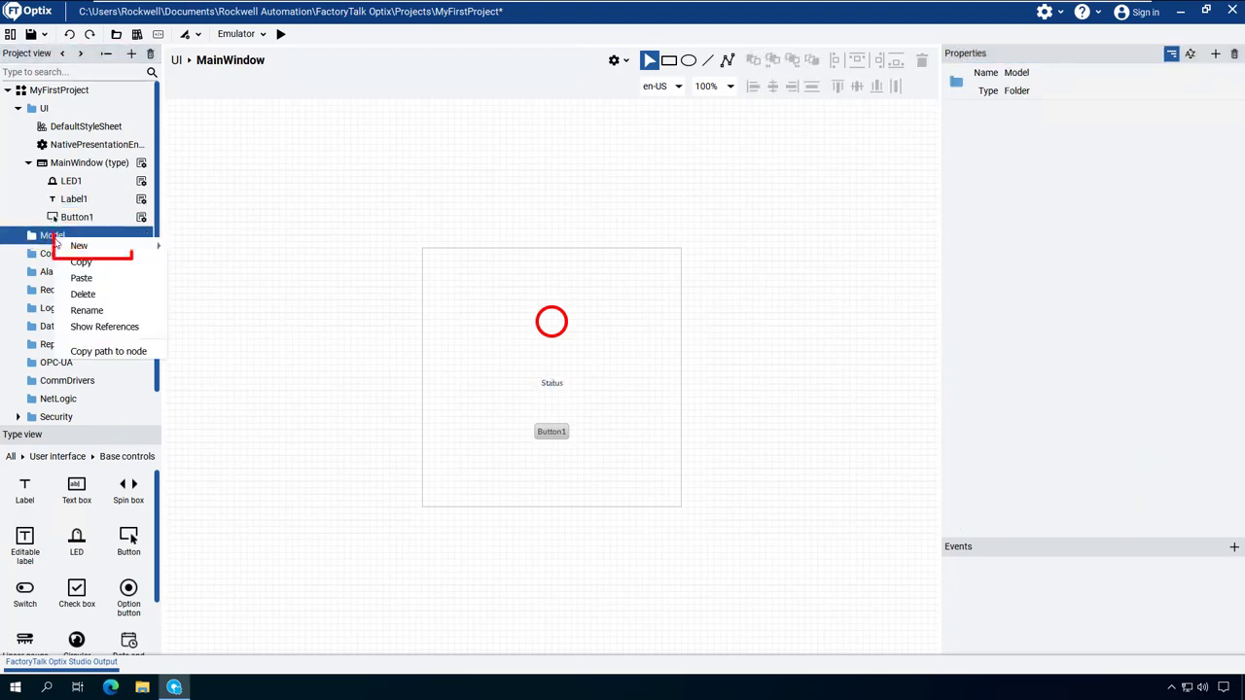
mouse_move(77, 251)
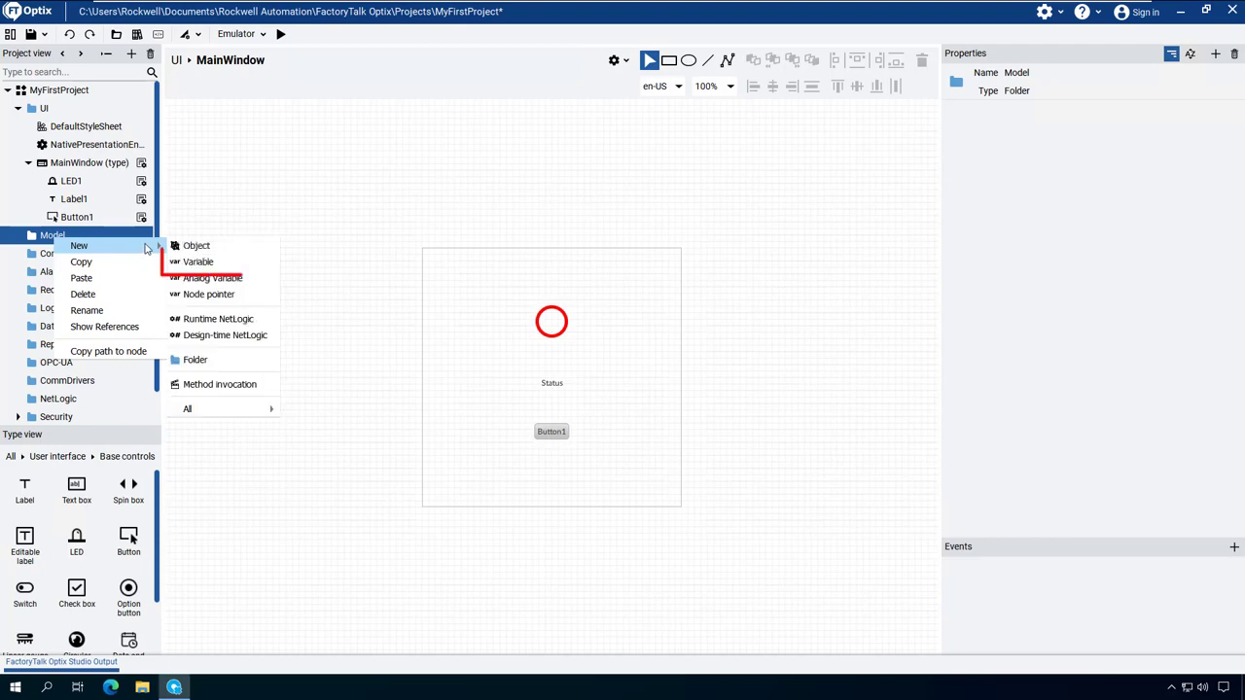
click(197, 263)
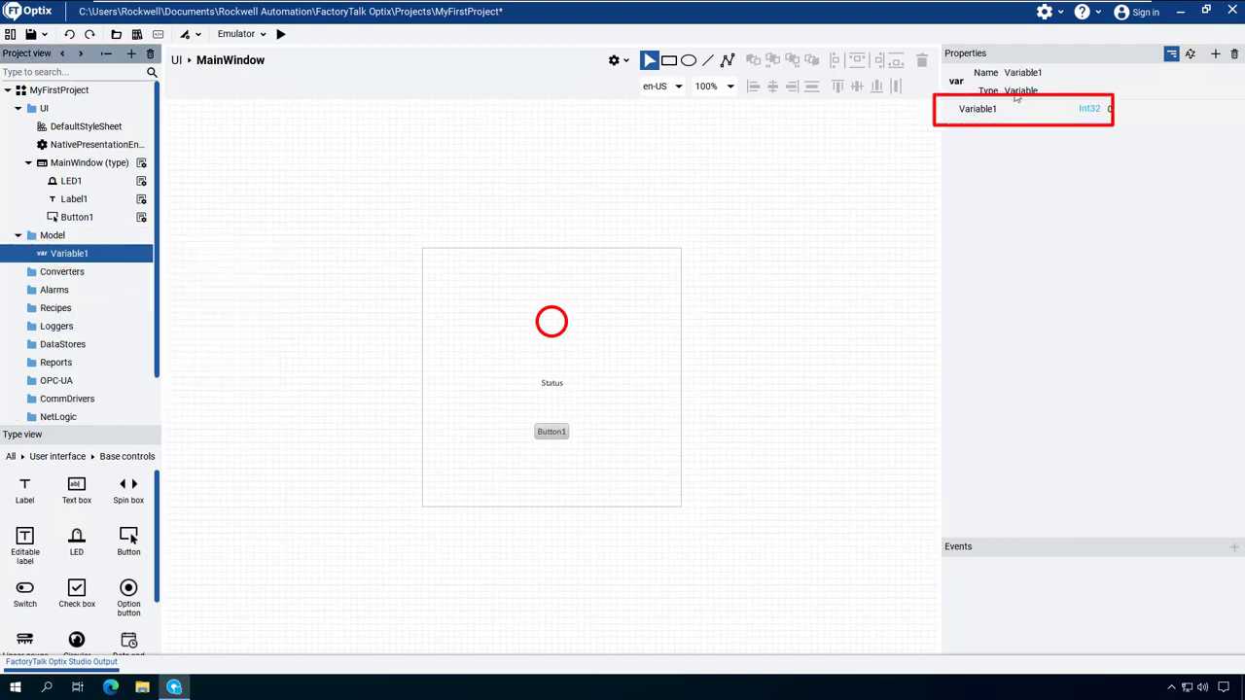
click(1090, 109)
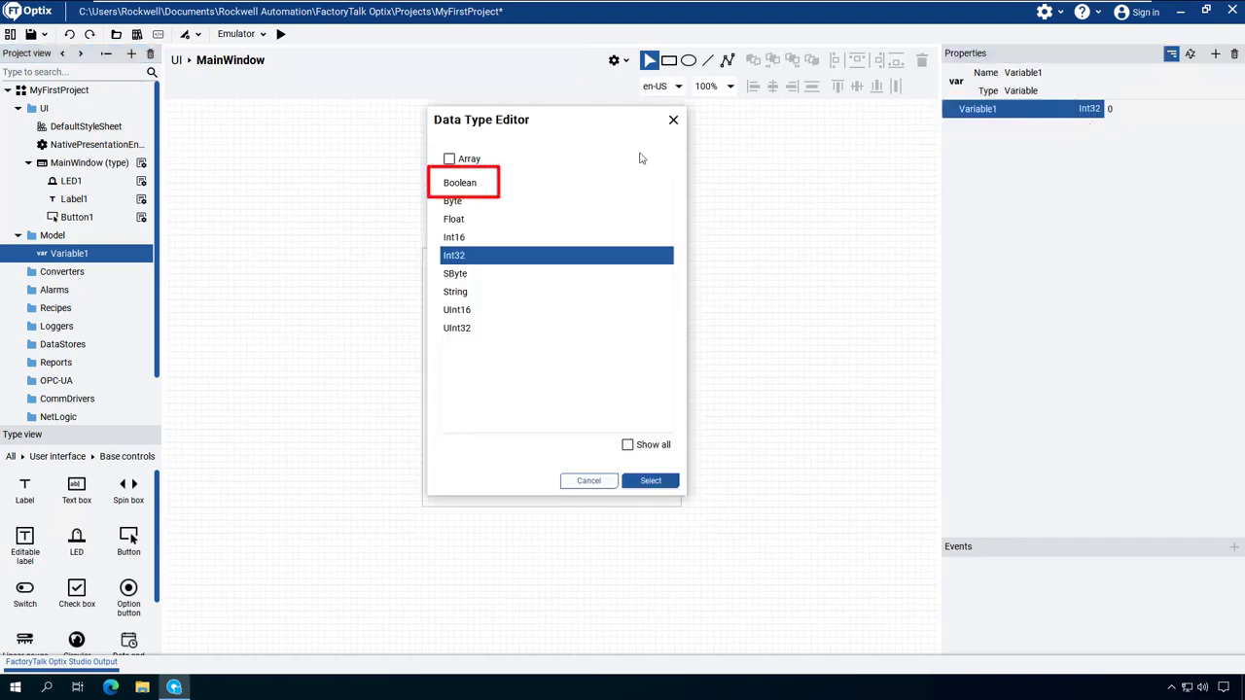
click(520, 187)
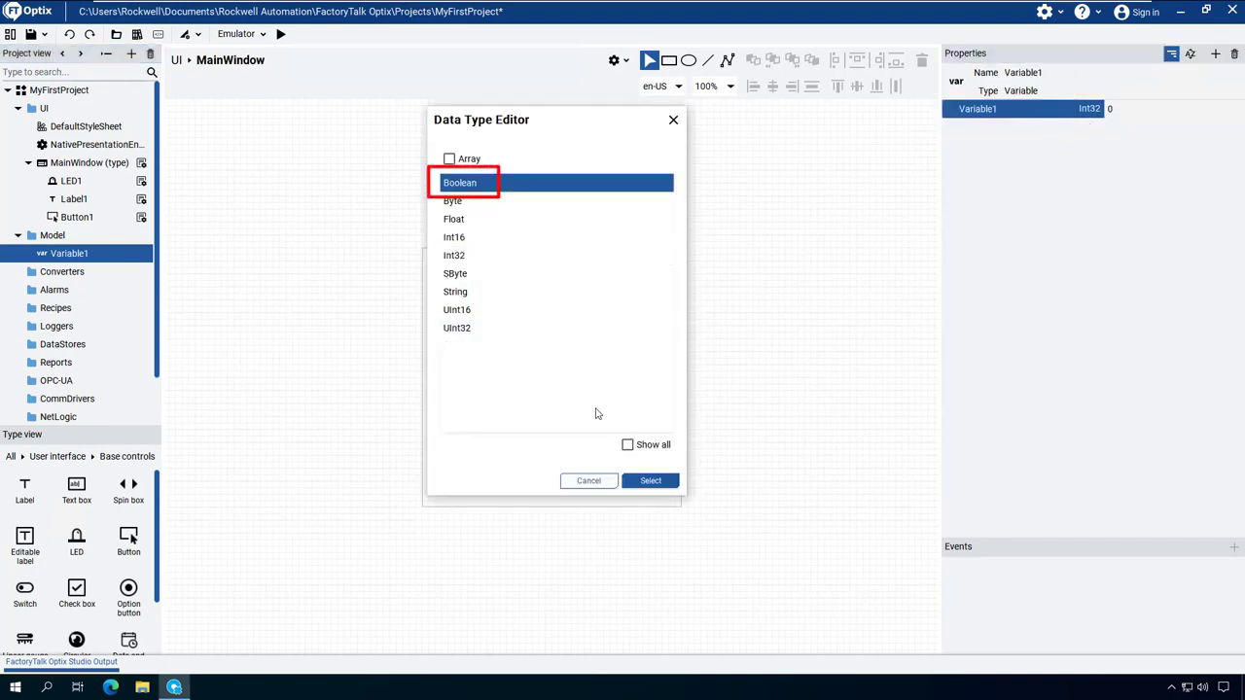
click(645, 480)
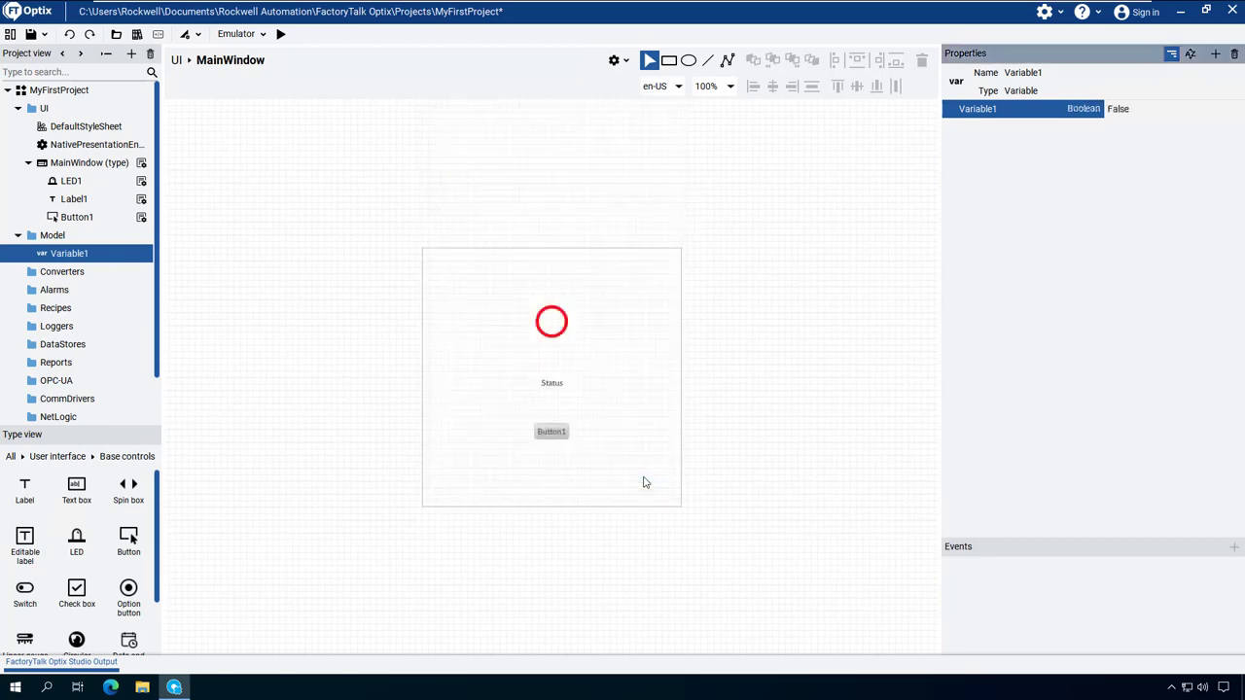
Step: Link the LED's Active property to Variable1 from the Model folder
click(552, 320)
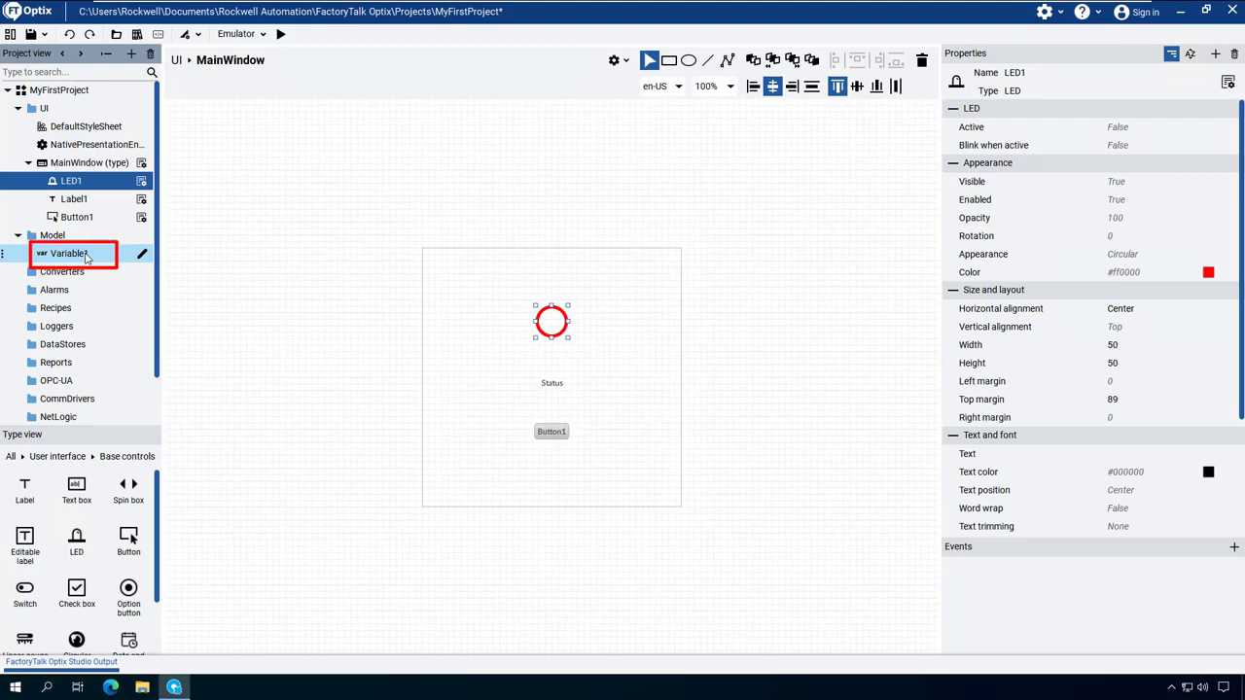
mouse_move(86, 257)
mouse_down()
mouse_move(358, 252)
mouse_move(1135, 128)
mouse_up()
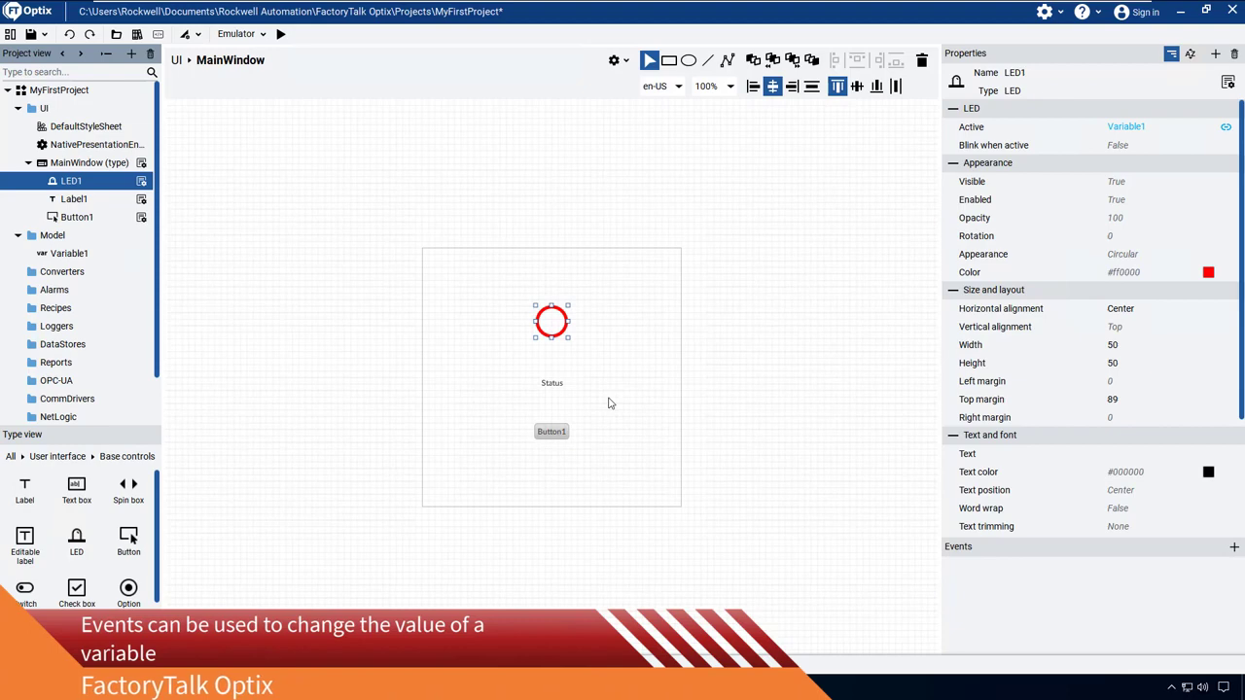
Step: Add the Toggle variable command to the button's MouseClick event, with Variable1 as its VariableToModify argument
click(551, 432)
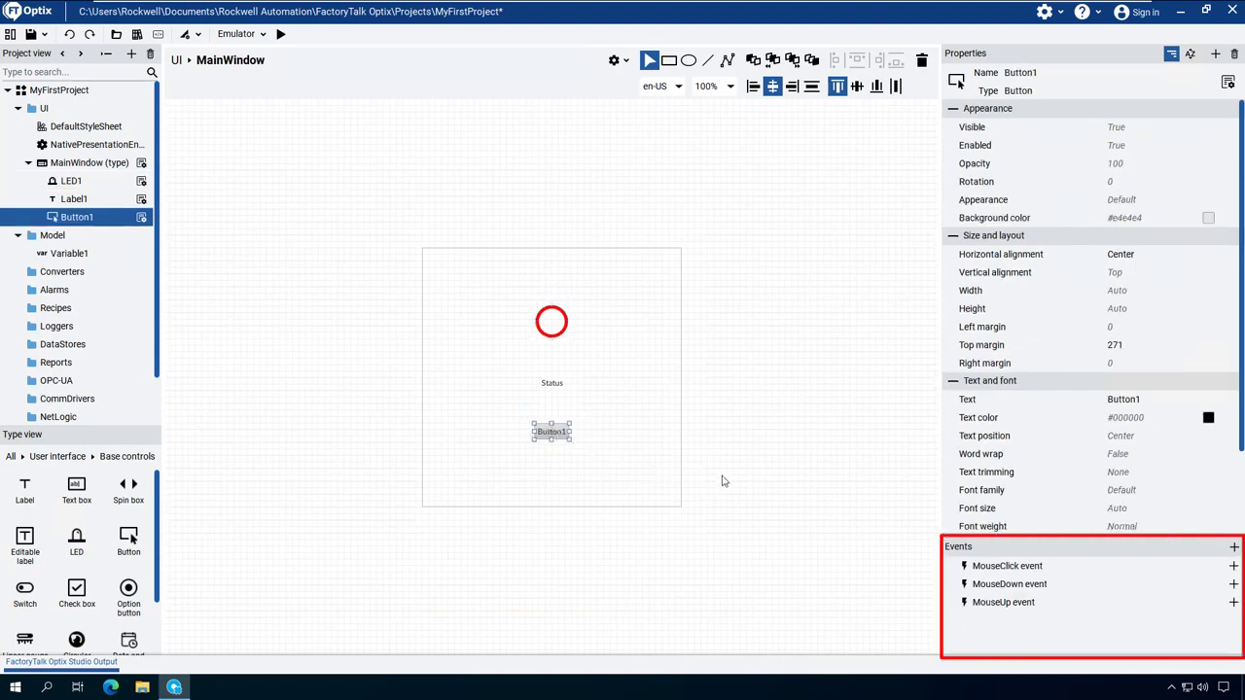
click(1233, 567)
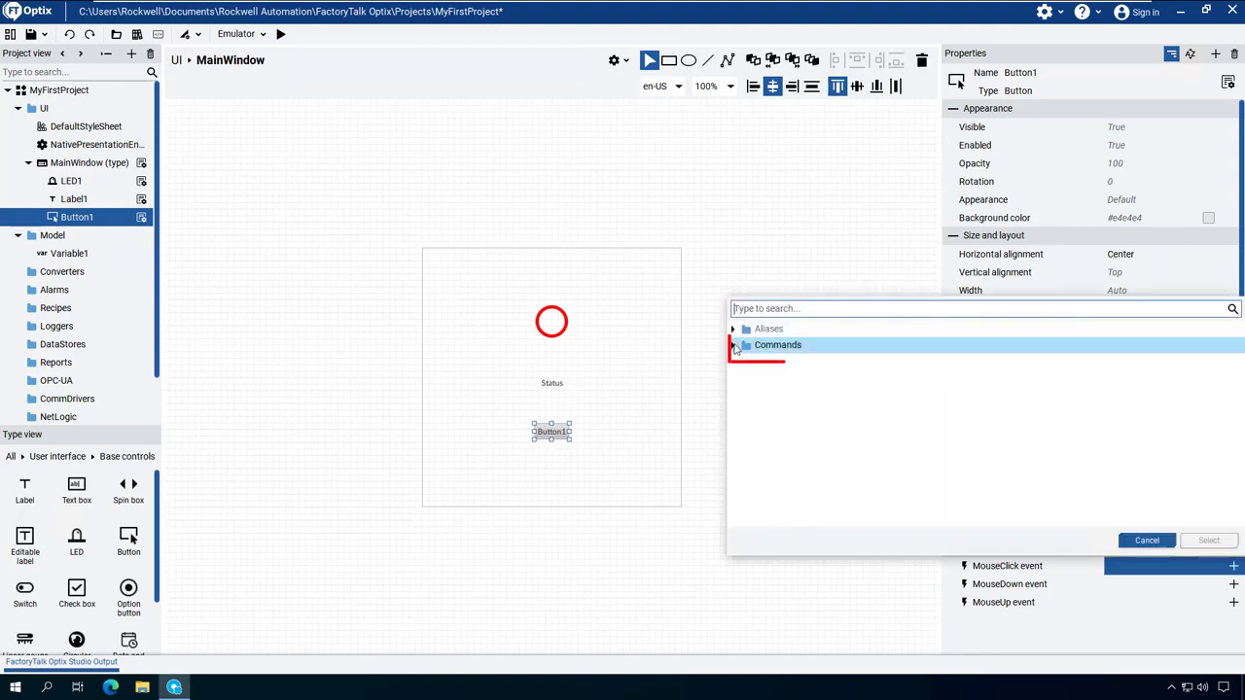
click(734, 347)
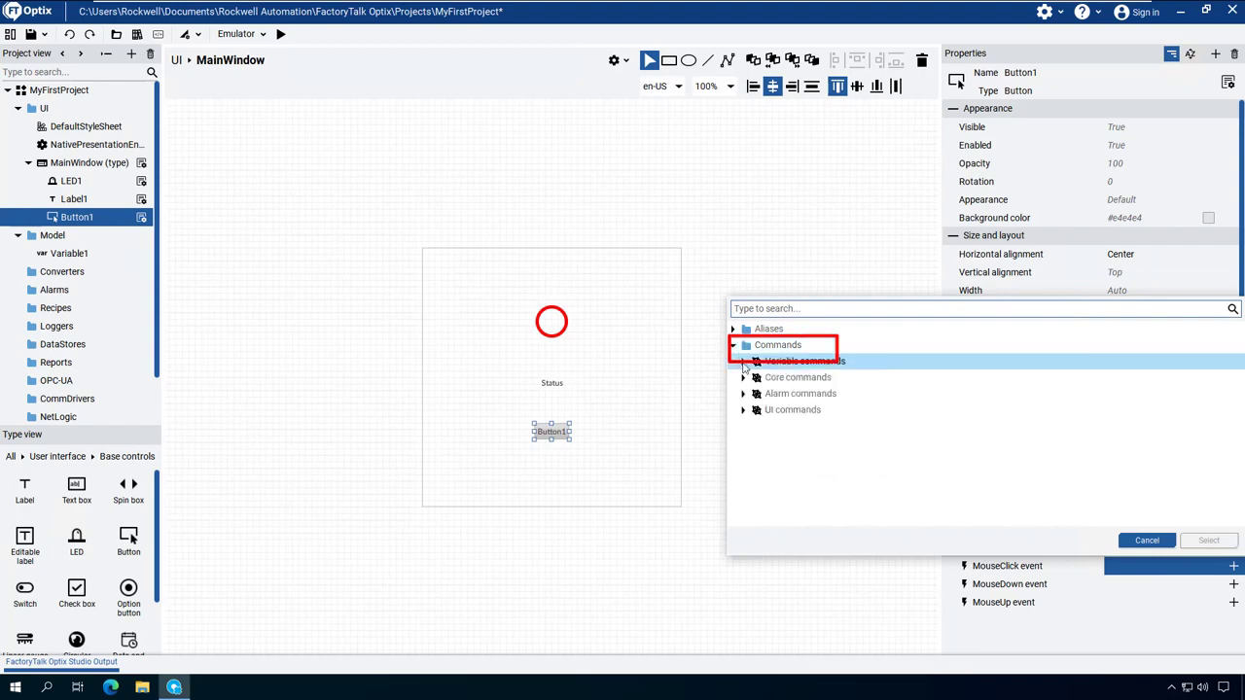
click(744, 363)
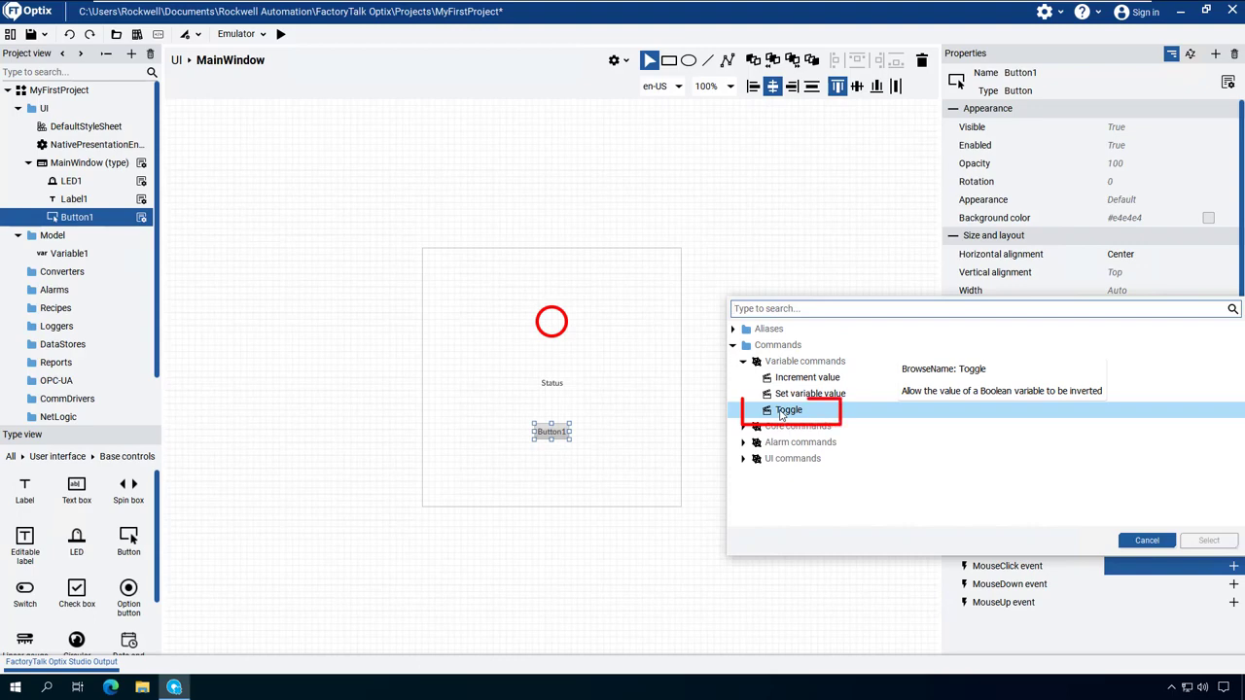
click(783, 413)
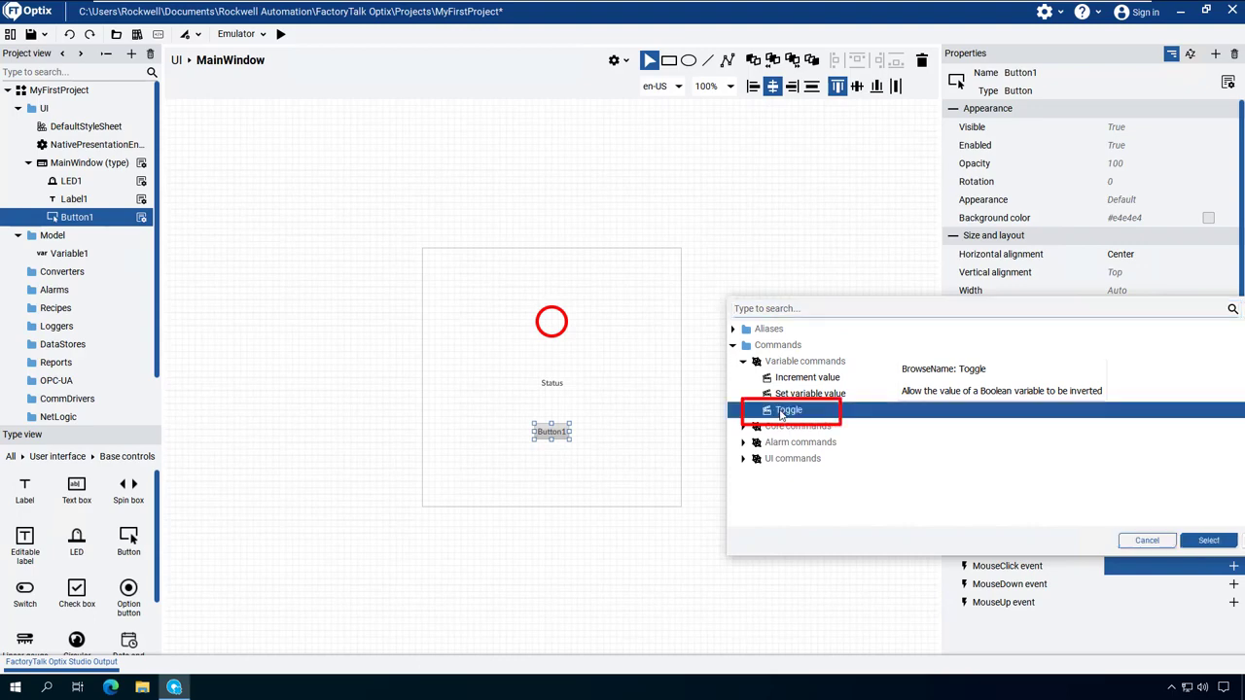
click(1207, 539)
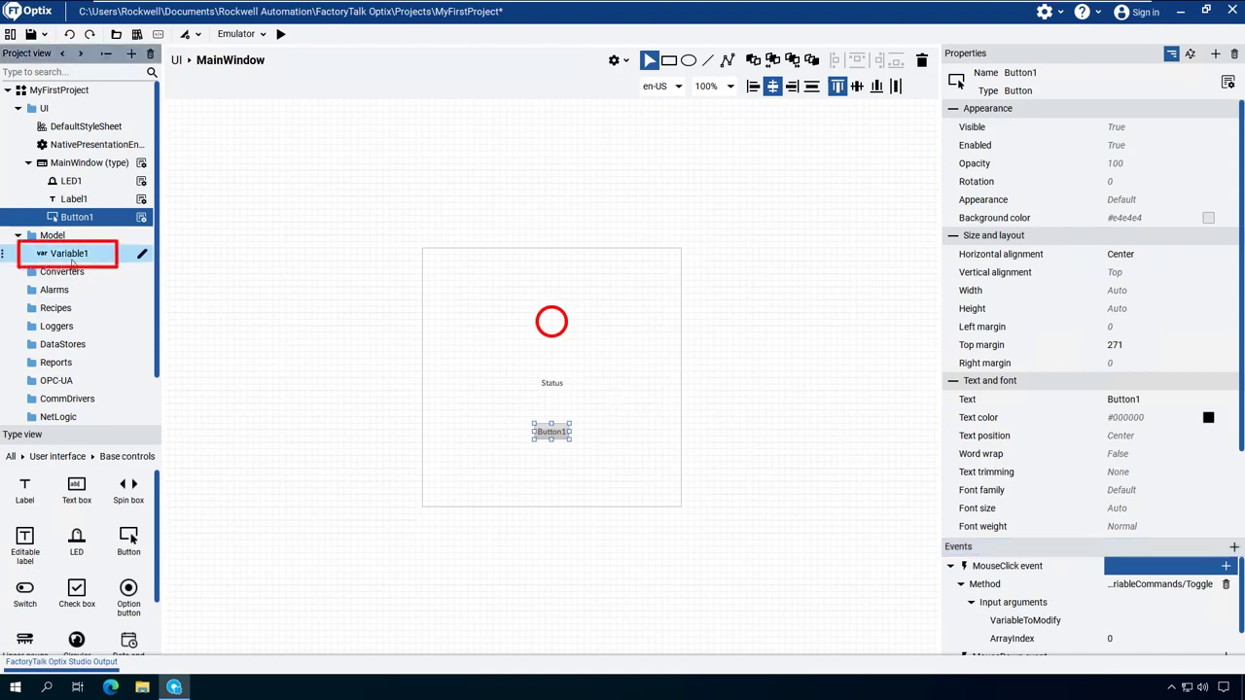
drag(73, 258, 1135, 622)
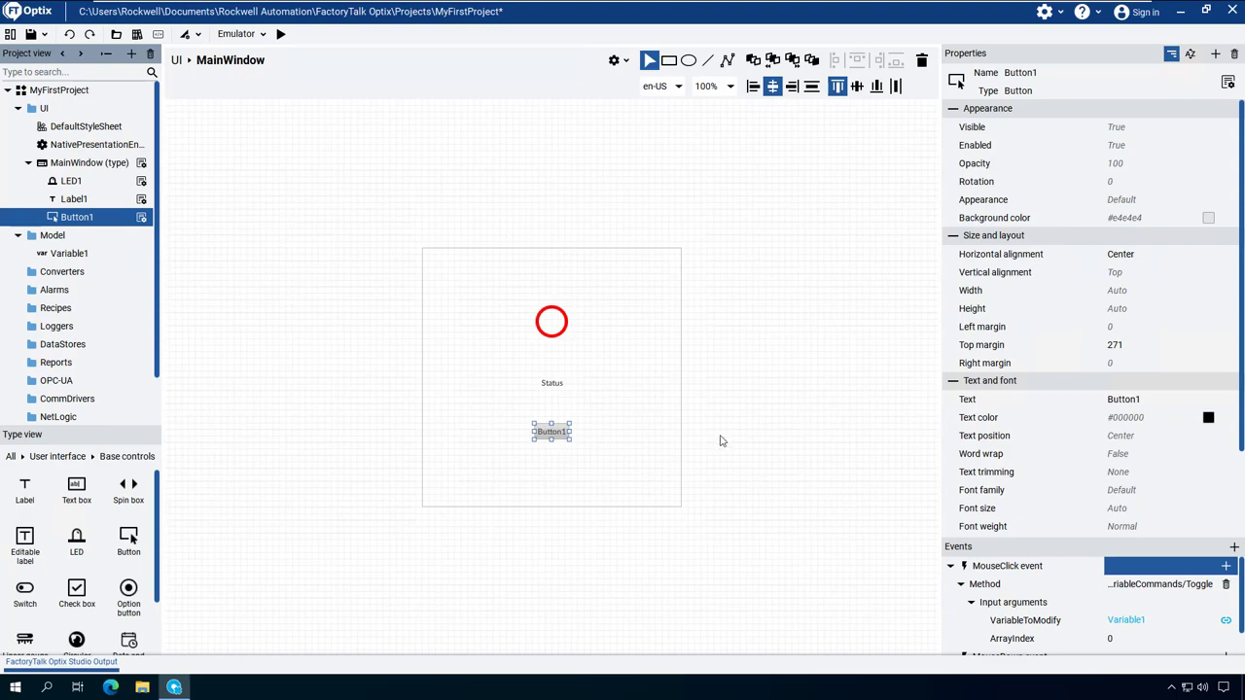
Step: Run the project on the Emulator and test Button1 by switching the LED on and off
click(281, 36)
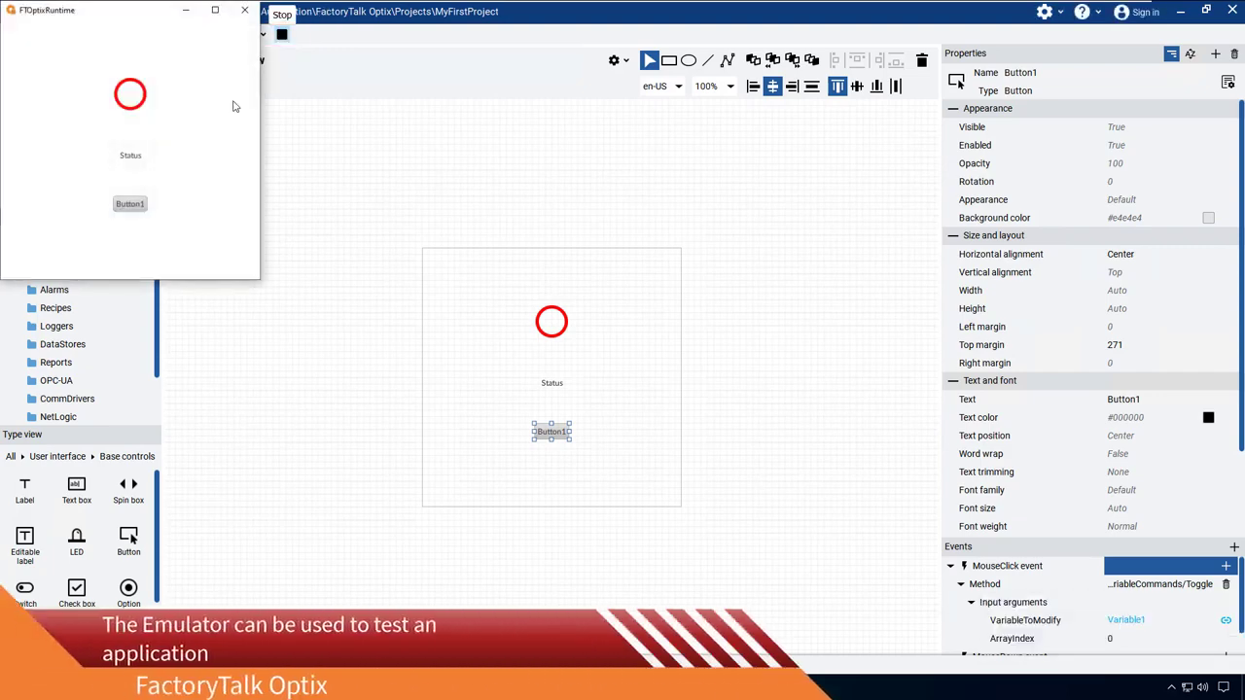
click(132, 206)
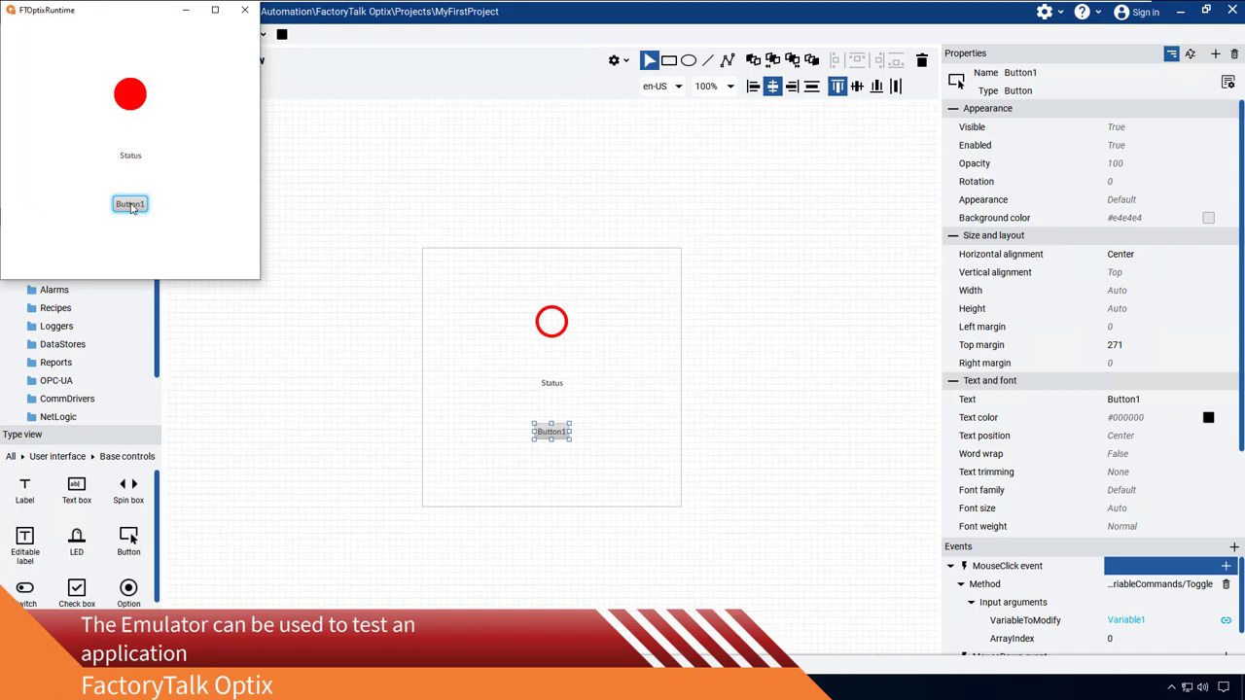
click(132, 207)
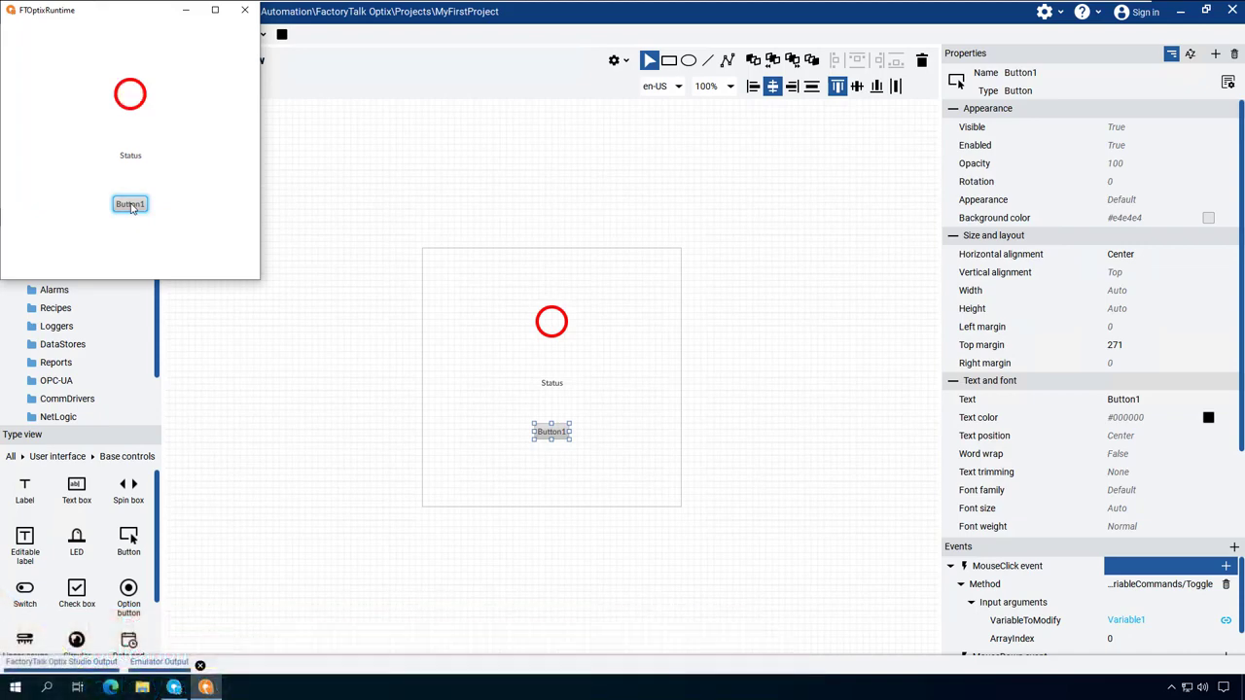